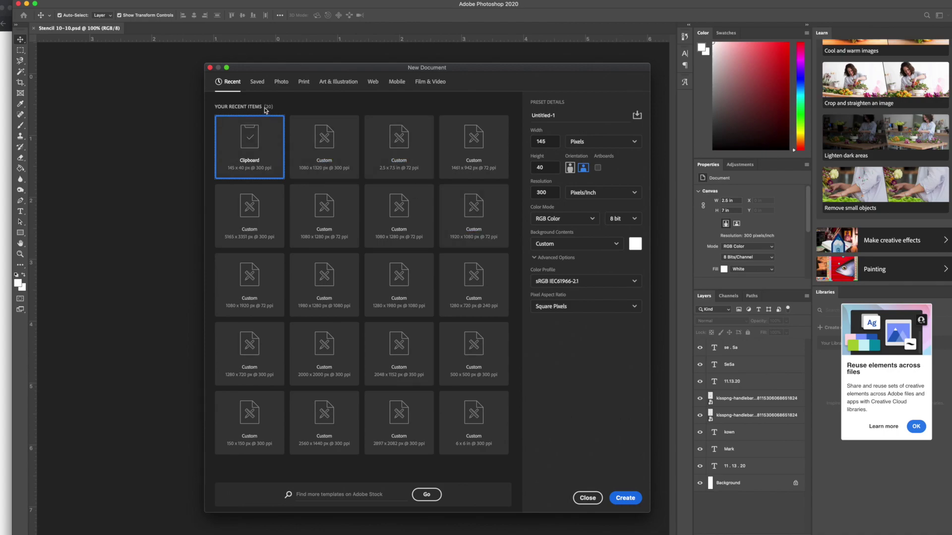
- Create a blank portrait document named Stencil-1, 2.5 × 7.5 inches at 300 ppi
{"action": "triple_click", "coordinate": [548, 116]}
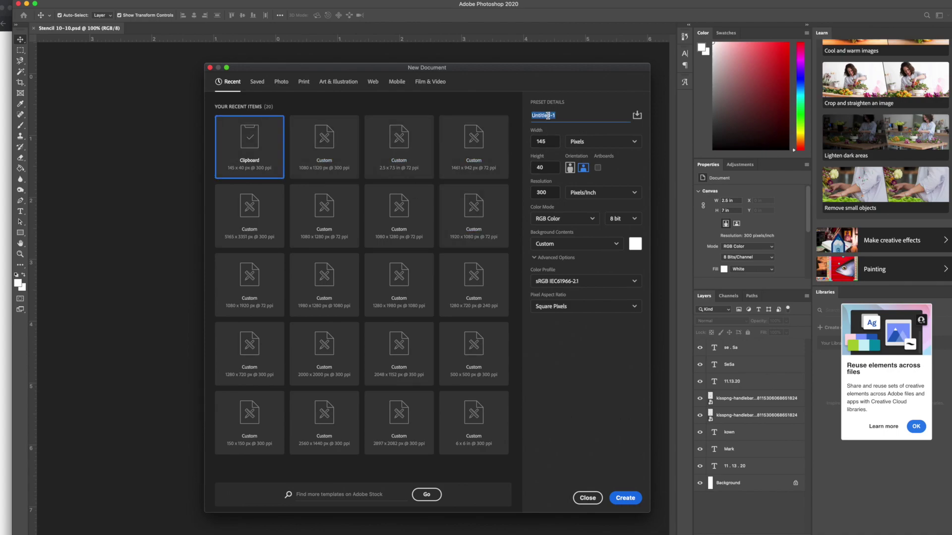
{"action": "type", "text": "s"}
{"action": "left_click", "coordinate": [585, 148]}
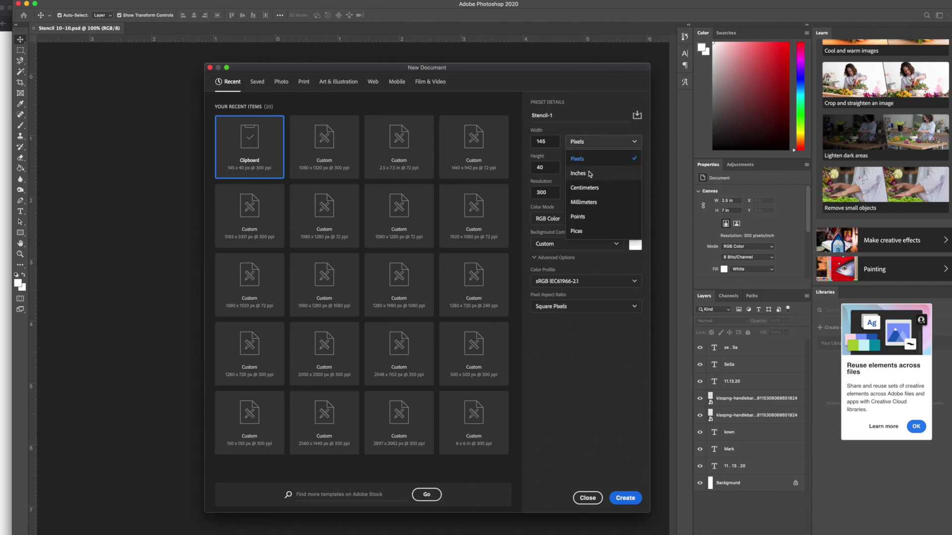
{"action": "left_click", "coordinate": [590, 174]}
{"action": "double_click", "coordinate": [549, 142]}
{"action": "type", "text": "2.5"}
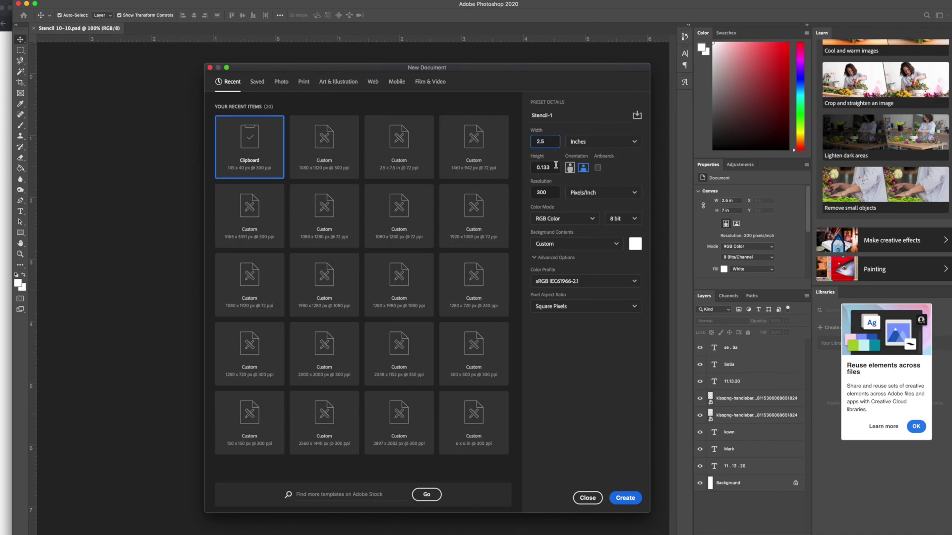
{"action": "double_click", "coordinate": [552, 168]}
{"action": "type", "text": "7.5"}
{"action": "left_click", "coordinate": [571, 170]}
{"action": "left_click", "coordinate": [626, 498]}
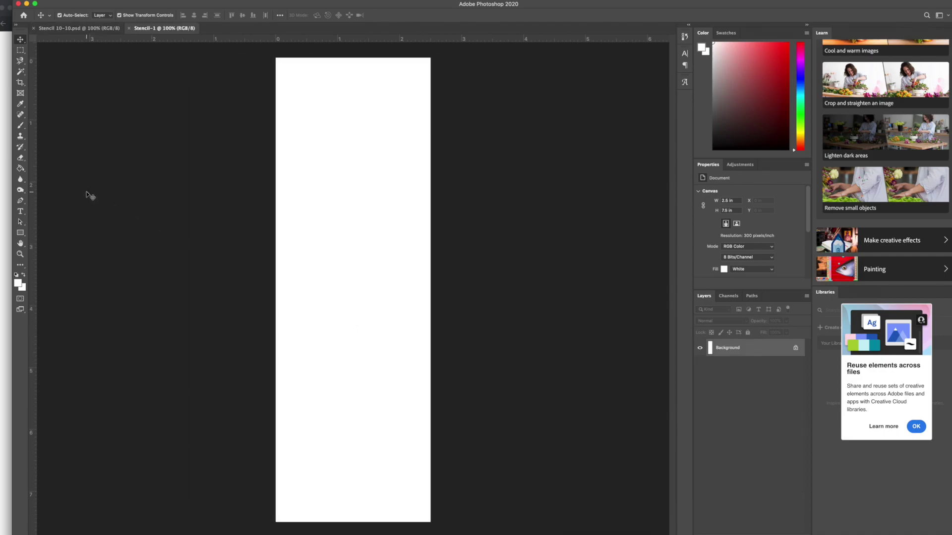
- Start a text layer near the top of the canvas using the Baron Neue font
{"action": "left_click", "coordinate": [20, 212]}
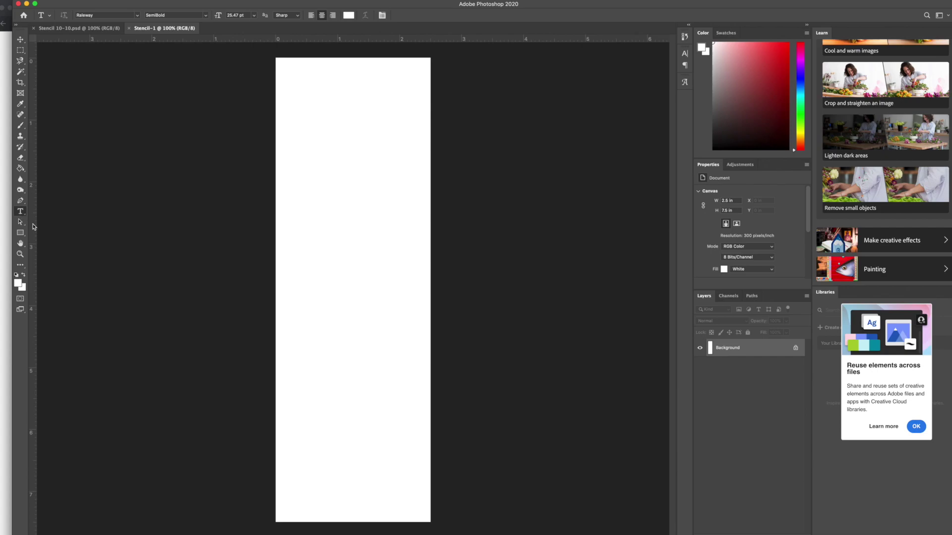
{"action": "left_click", "coordinate": [339, 169]}
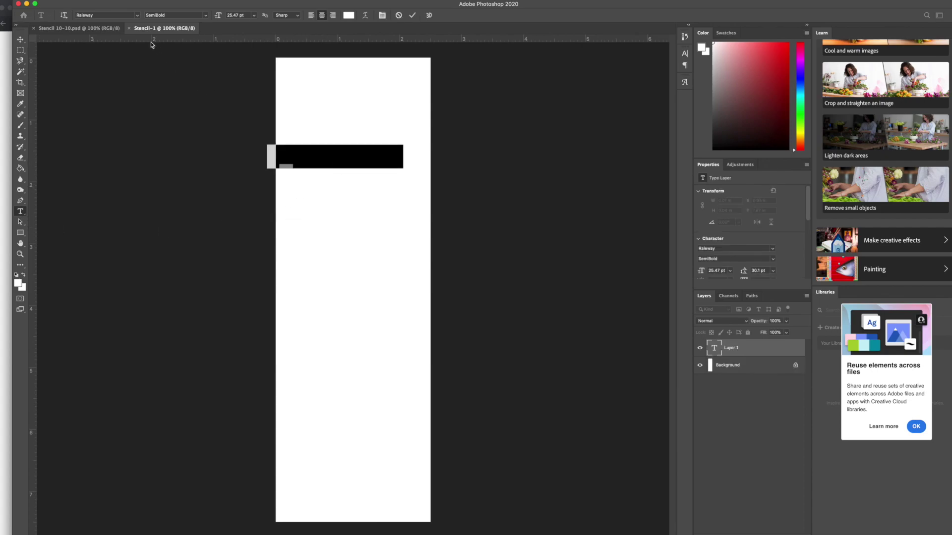
{"action": "left_click", "coordinate": [119, 15]}
{"action": "type", "text": "baron"}
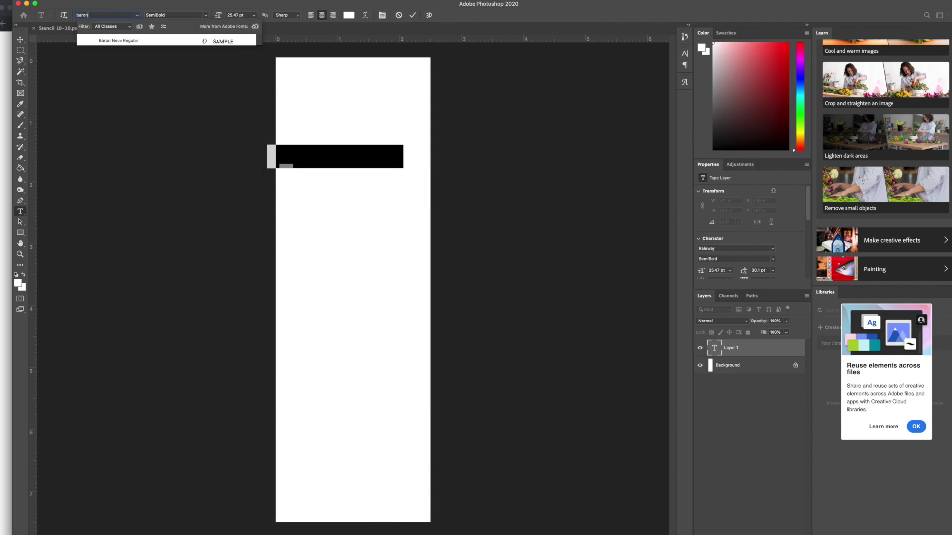
{"action": "type", "text": " n"}
{"action": "key", "text": "Return"}
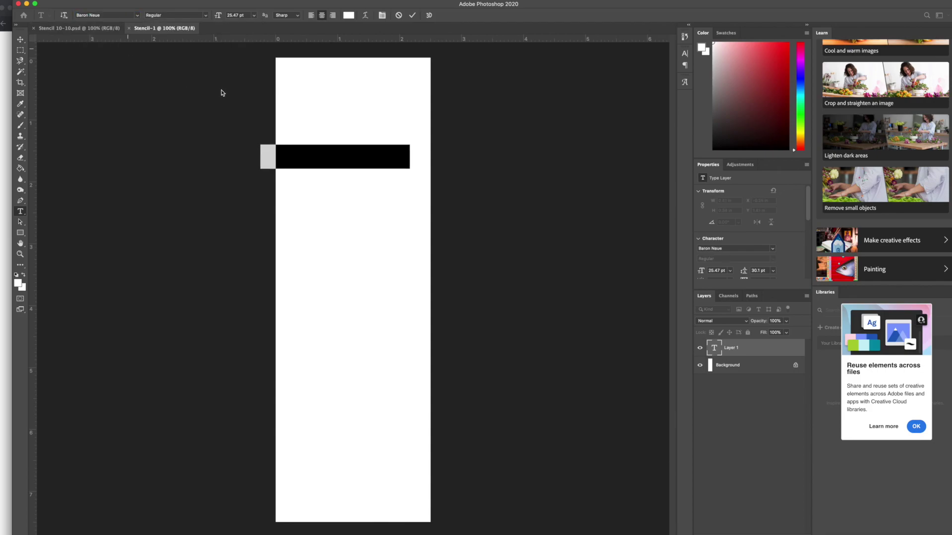
{"action": "left_click", "coordinate": [351, 156]}
{"action": "double_click", "coordinate": [351, 156]}
- Make the text black, type TEST, and centre it horizontally on the canvas
{"action": "left_click", "coordinate": [350, 16]}
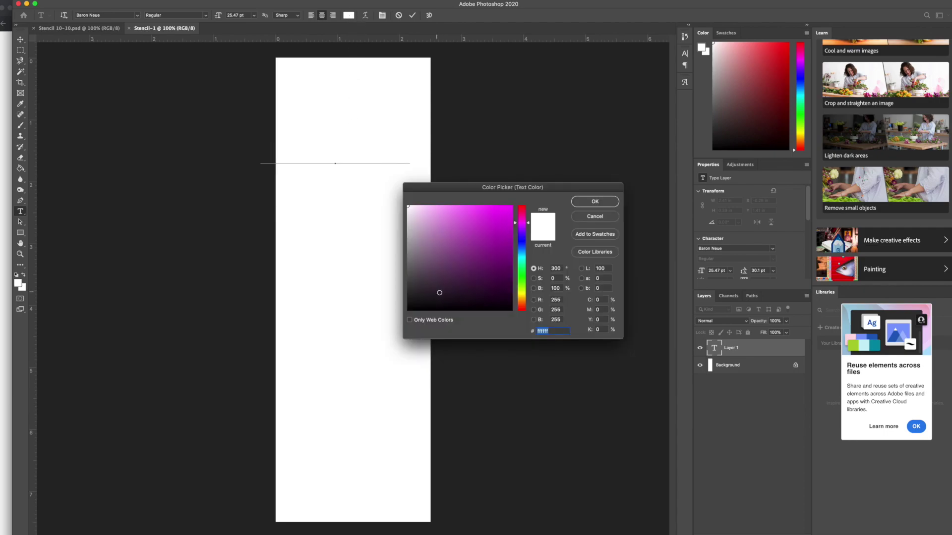
{"action": "left_click_drag", "start_coordinate": [440, 293], "coordinate": [550, 321]}
{"action": "left_click", "coordinate": [596, 201]}
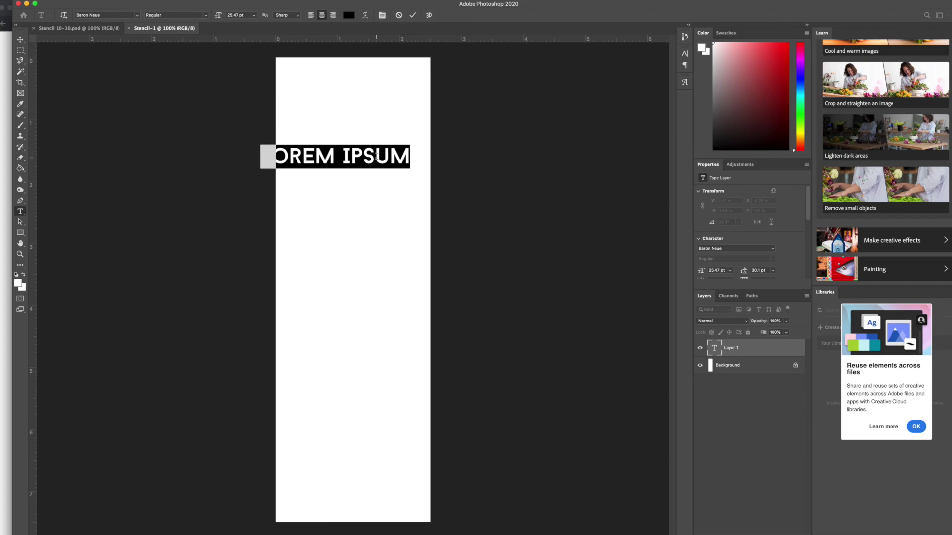
{"action": "type", "text": "TEST"}
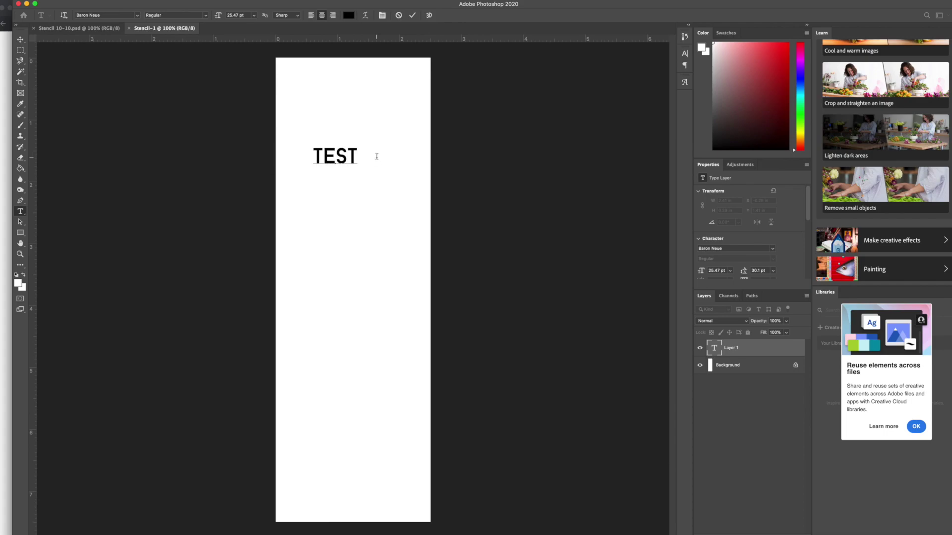
{"action": "key", "text": "super"}
{"action": "left_click_drag", "start_coordinate": [332, 158], "coordinate": [376, 144]}
{"action": "left_click", "coordinate": [21, 213]}
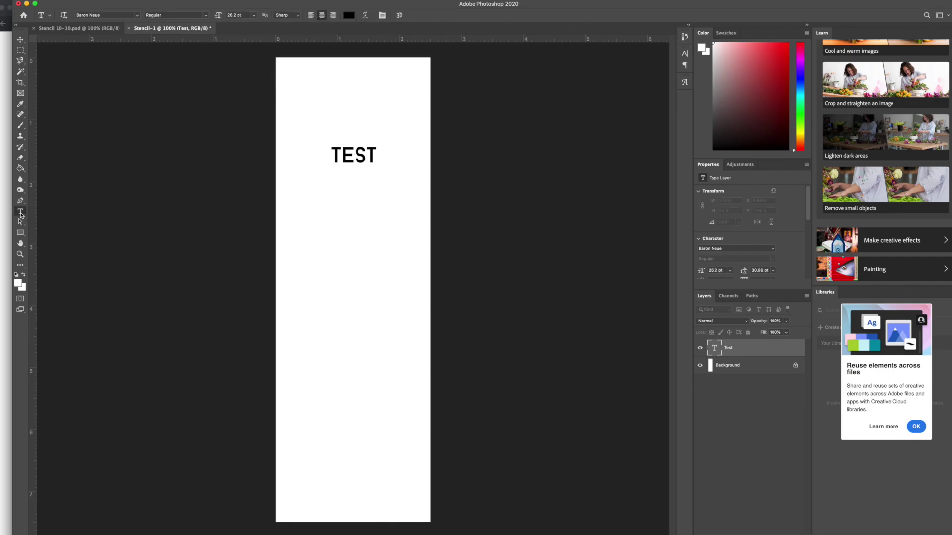
{"action": "double_click", "coordinate": [356, 148]}
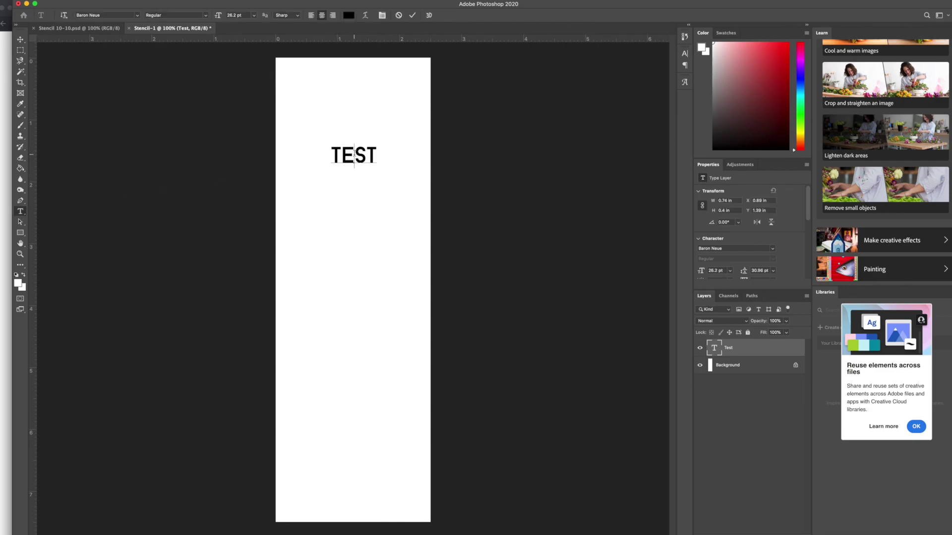
{"action": "left_click", "coordinate": [112, 15]}
{"action": "type", "text": "Rale"}
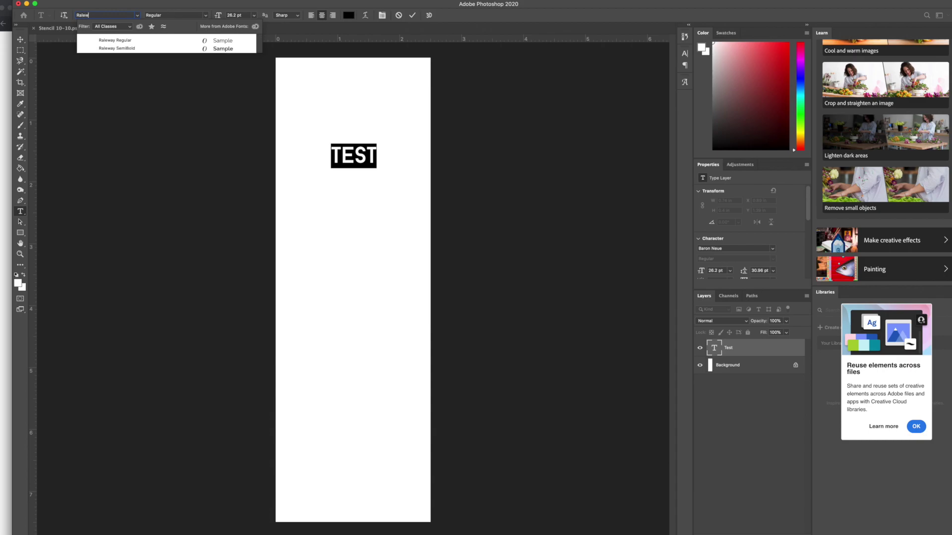
{"action": "type", "text": "w"}
{"action": "key", "text": "Down"}
{"action": "key", "text": "Return"}
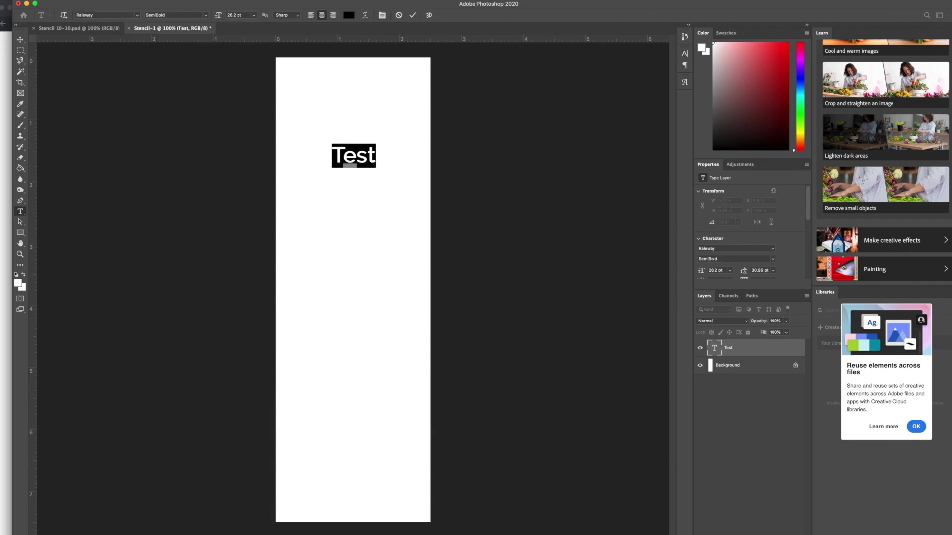
{"action": "left_click", "coordinate": [364, 157]}
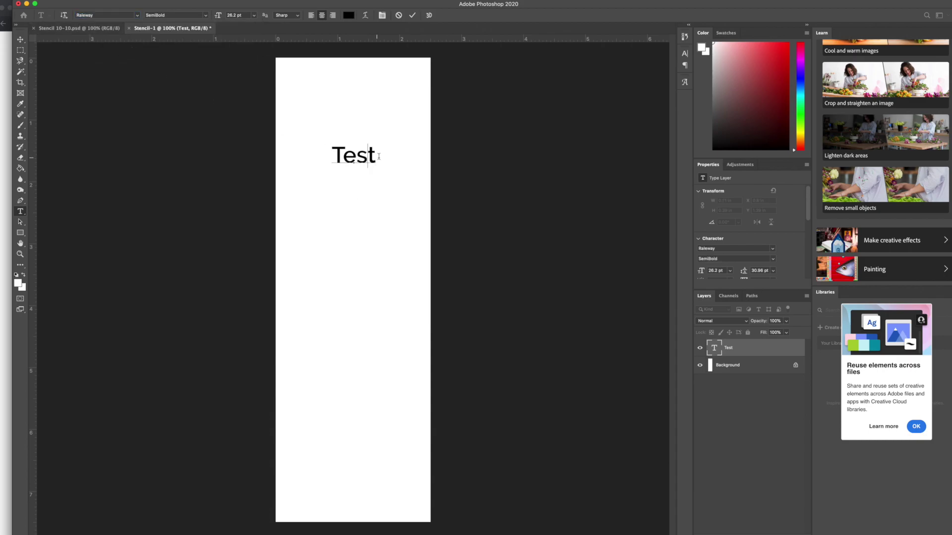
{"action": "double_click", "coordinate": [356, 156]}
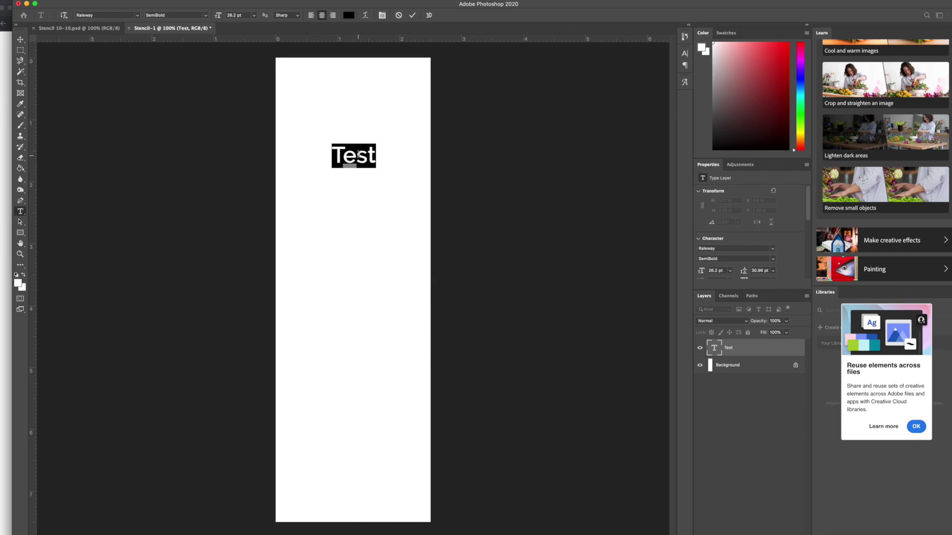
{"action": "left_click", "coordinate": [85, 14]}
{"action": "type", "text": "Baron Neue"}
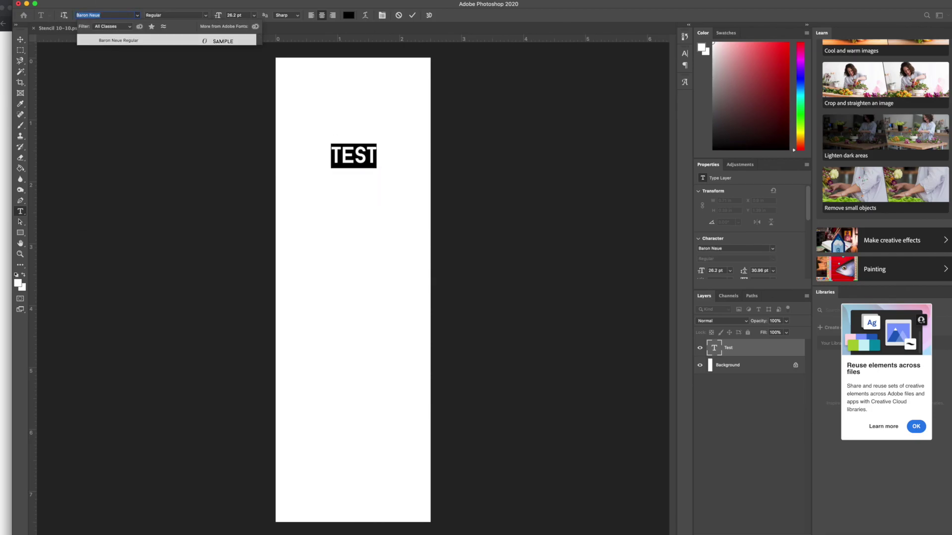
{"action": "key", "text": "Return"}
{"action": "left_click", "coordinate": [55, 98]}
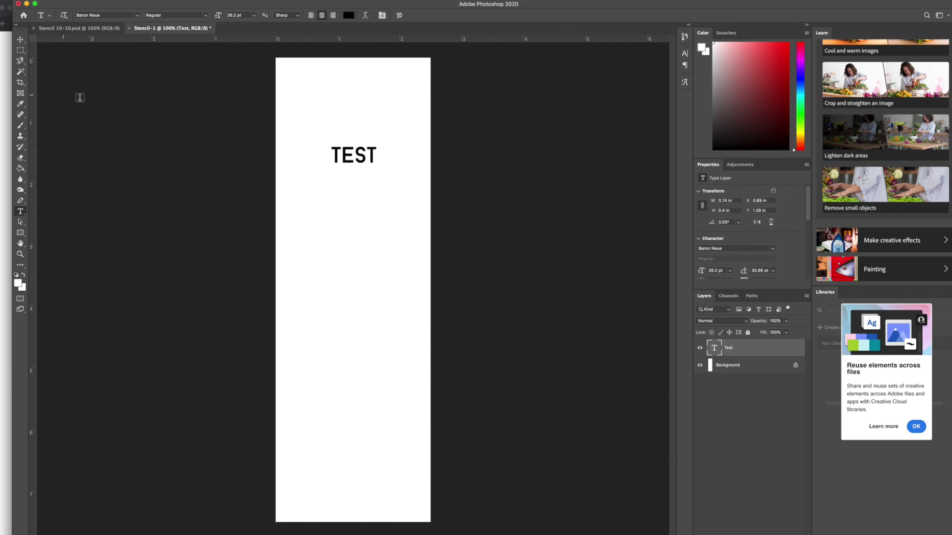
- Duplicate TEST below the original and shrink the copy to about 13 pt
{"action": "left_click", "coordinate": [21, 37]}
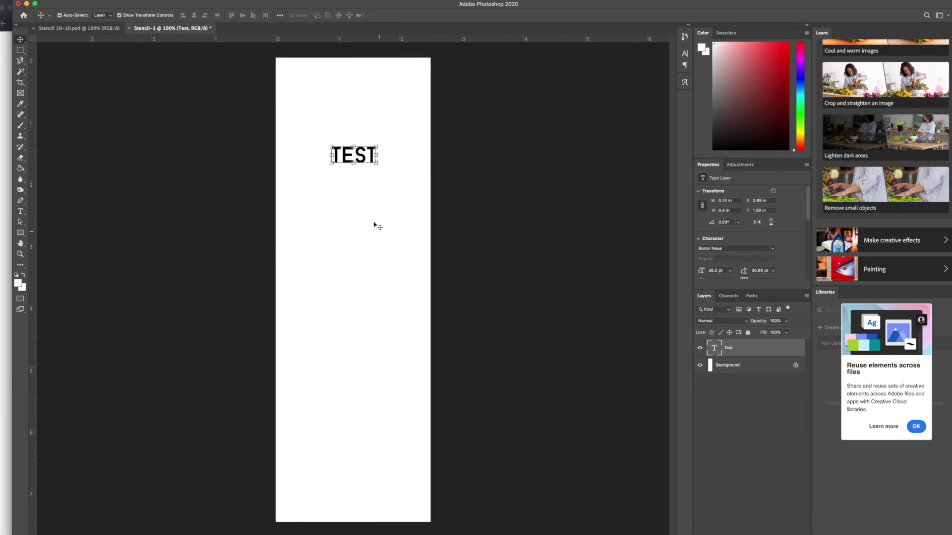
{"action": "left_click", "coordinate": [354, 223], "text": "super"}
{"action": "left_click_drag", "start_coordinate": [354, 223], "coordinate": [352, 251]}
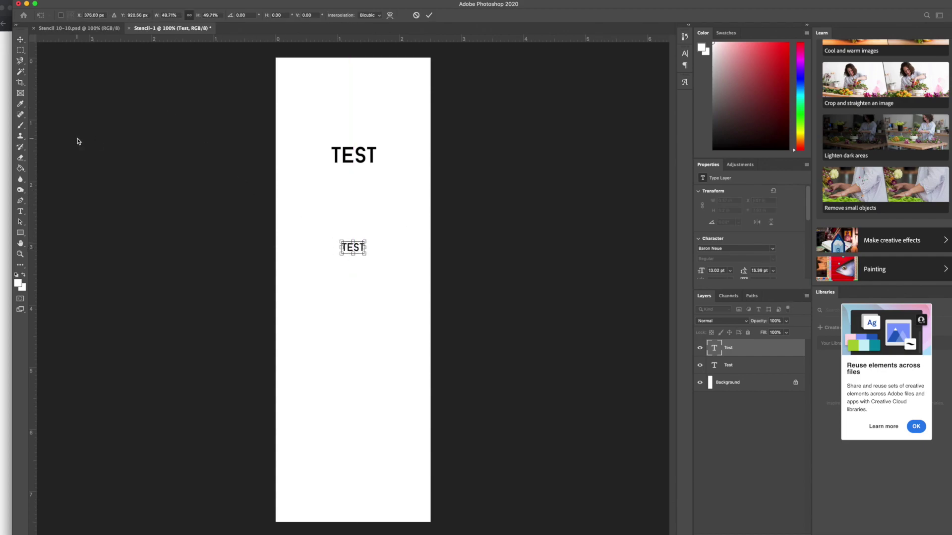
{"action": "key", "text": "Return"}
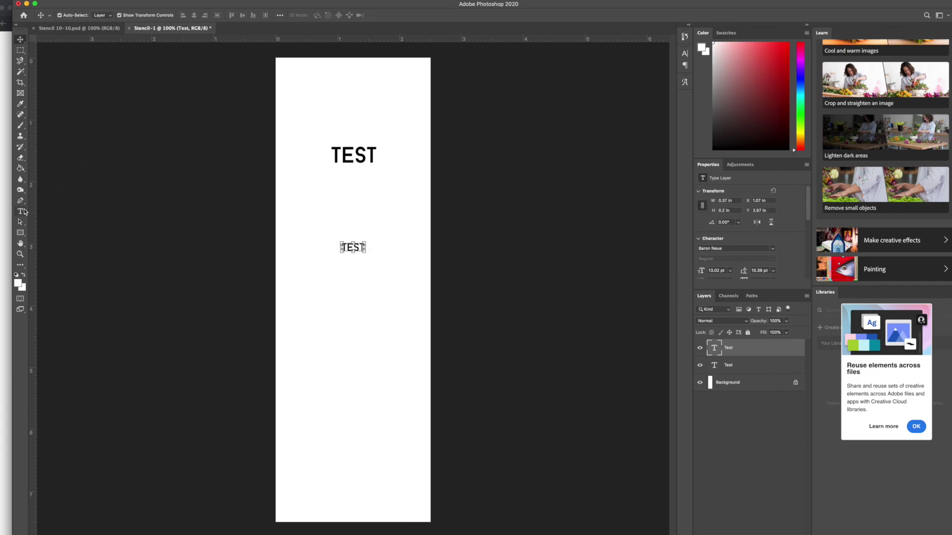
{"action": "left_click", "coordinate": [429, 320]}
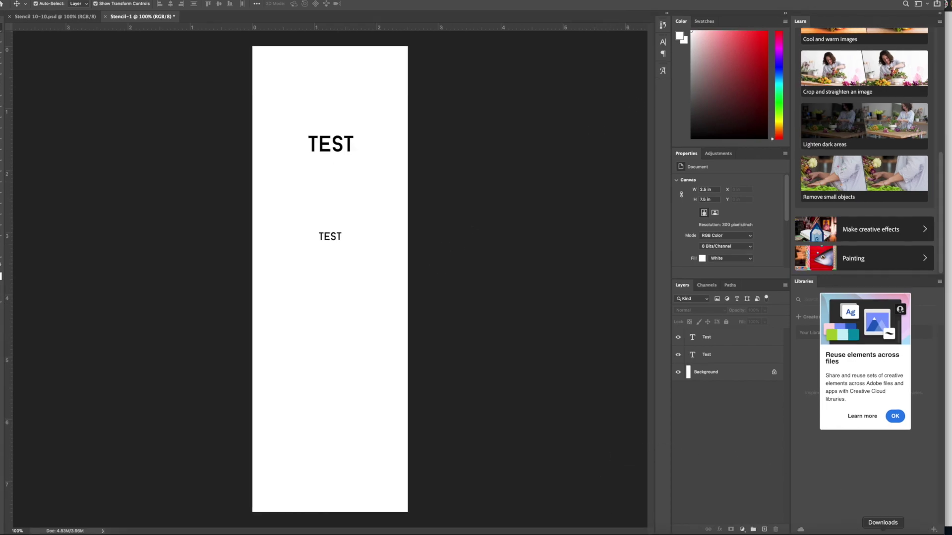
- Place the moustache PNG from Downloads, scale it to about 9.33%, and centre it below the small TEST
{"action": "left_click", "coordinate": [886, 531]}
{"action": "left_click_drag", "start_coordinate": [886, 492], "coordinate": [333, 338]}
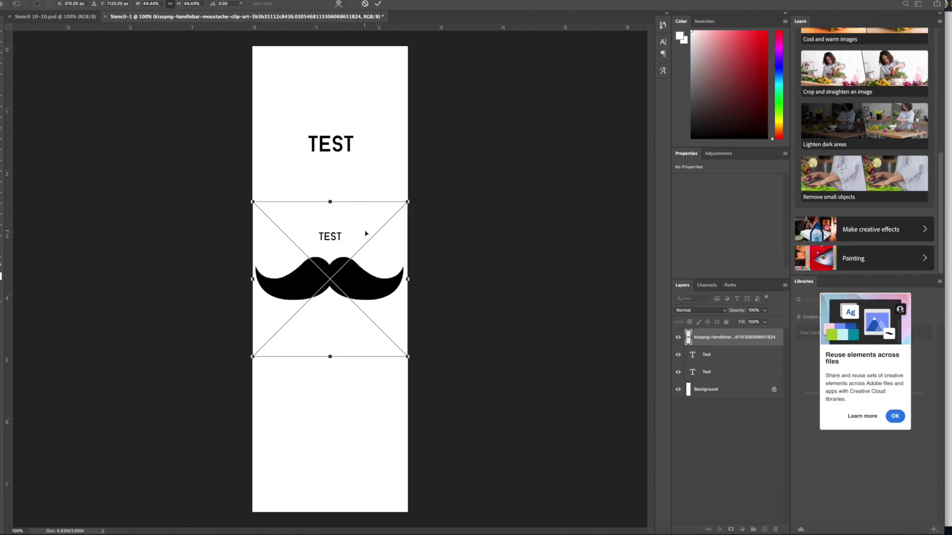
{"action": "left_click_drag", "start_coordinate": [408, 201], "coordinate": [244, 285]}
{"action": "left_click_drag", "start_coordinate": [267, 343], "coordinate": [329, 311]}
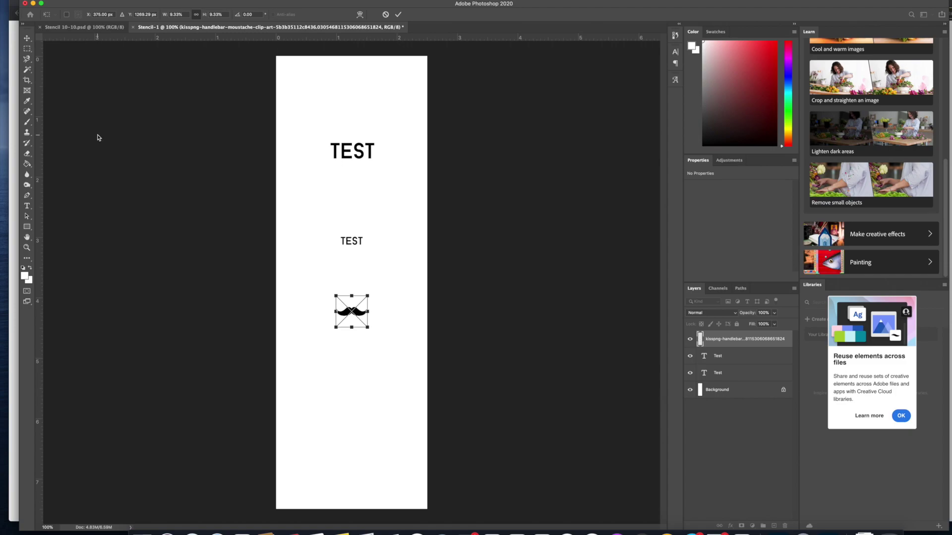
- Save the document as 'Test Stencil' in Photoshop format to Downloads with Maximize Compatibility
{"action": "left_click", "coordinate": [67, 0]}
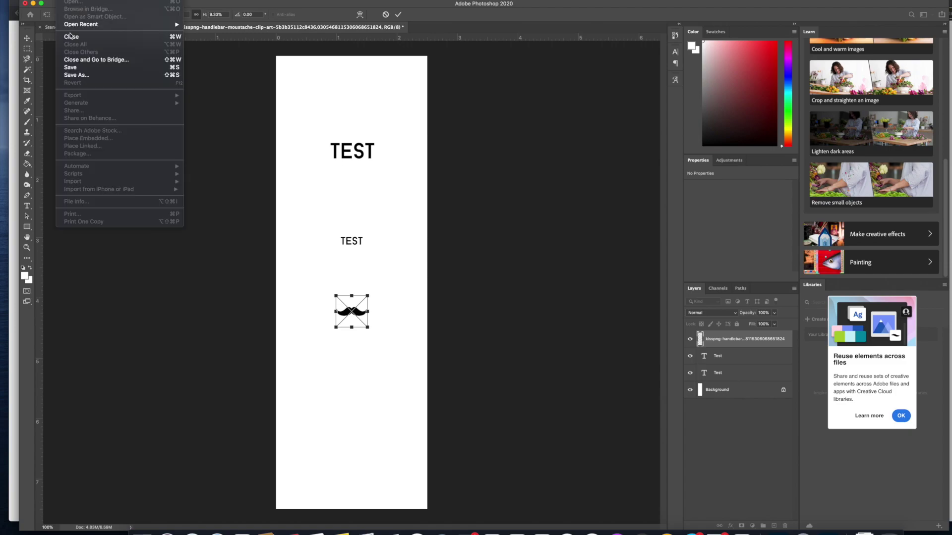
{"action": "left_click", "coordinate": [75, 76]}
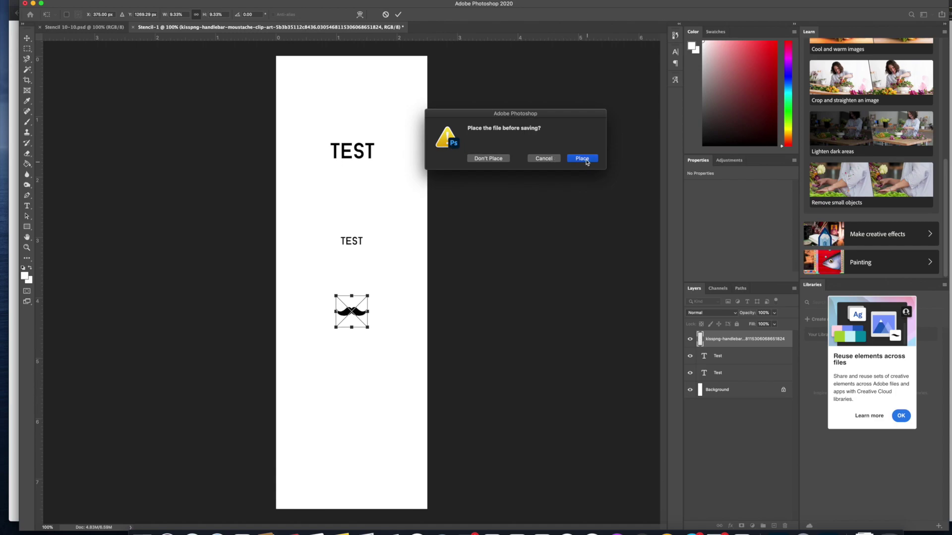
{"action": "left_click", "coordinate": [583, 159]}
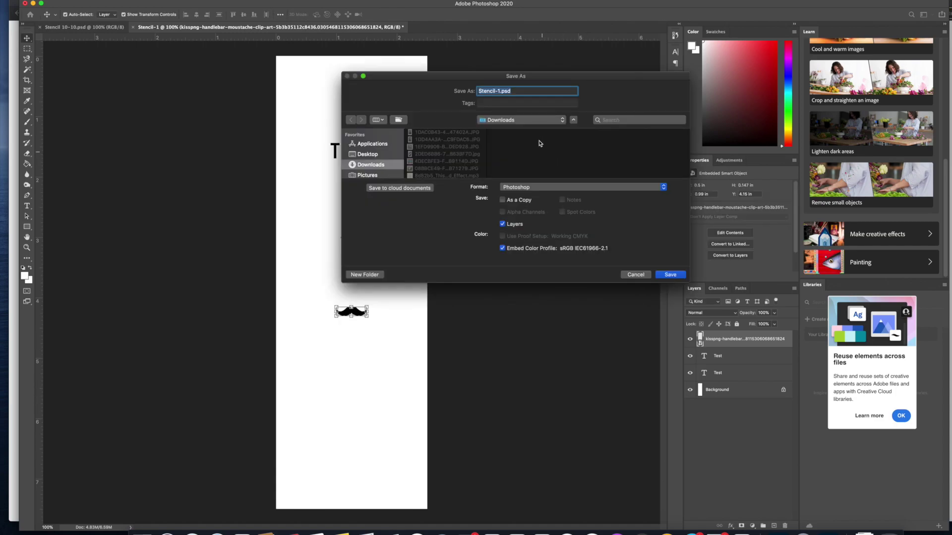
{"action": "left_click", "coordinate": [532, 188]}
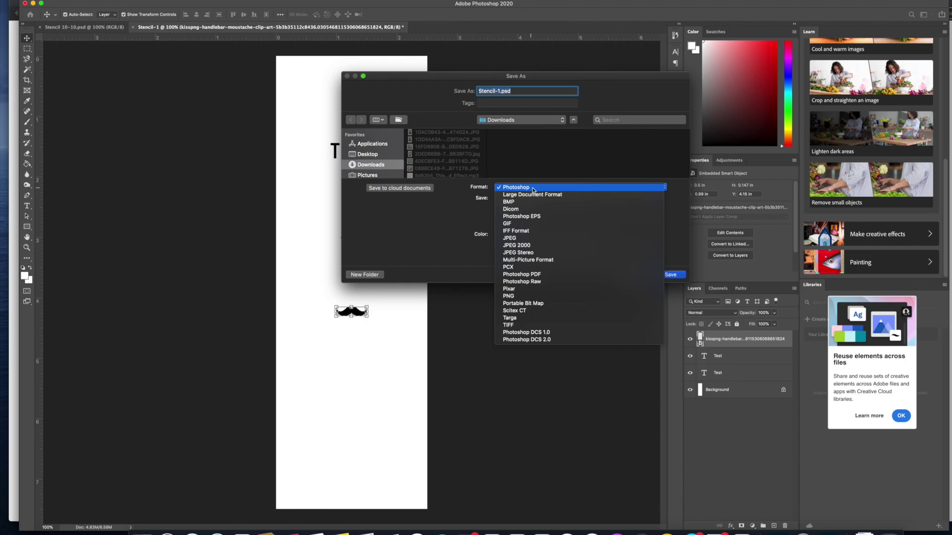
{"action": "left_click", "coordinate": [532, 191]}
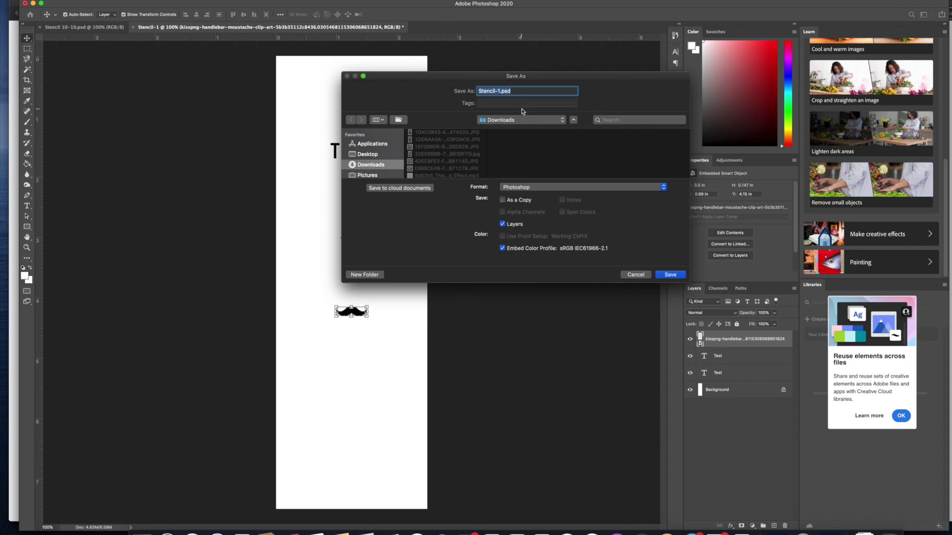
{"action": "type", "text": "Test"}
{"action": "left_click", "coordinate": [678, 277]}
{"action": "left_click", "coordinate": [613, 225]}
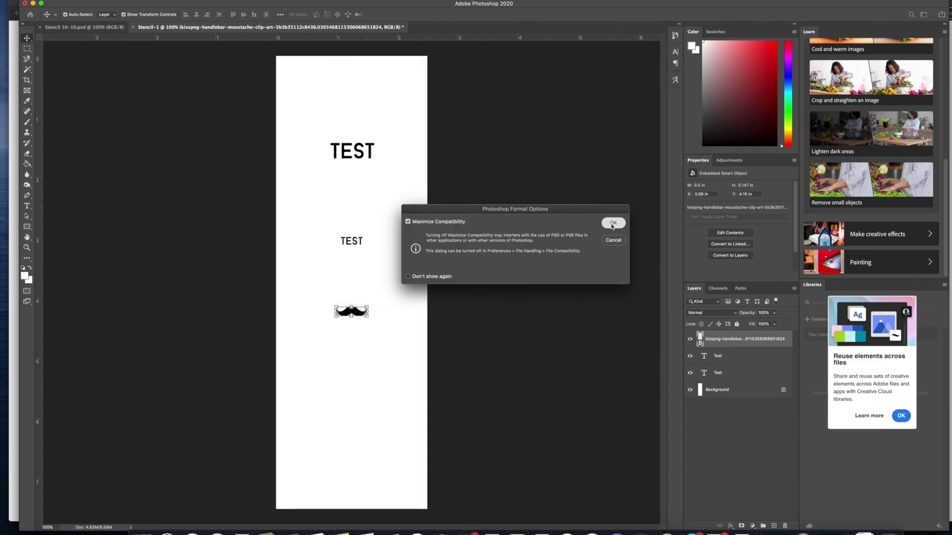